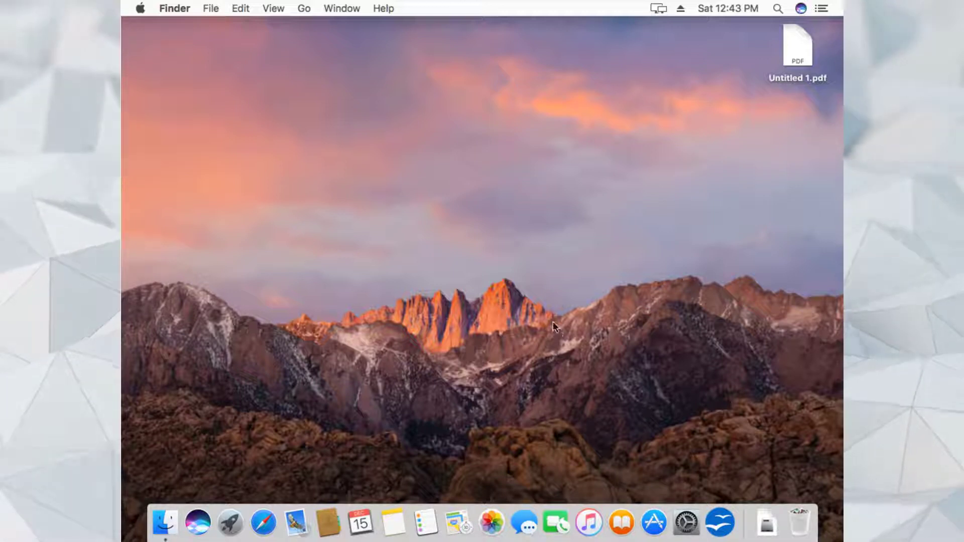
# Step: Create a new desktop folder named Share and move it to the right side of the desktop
pyautogui.rightClick(561, 210)
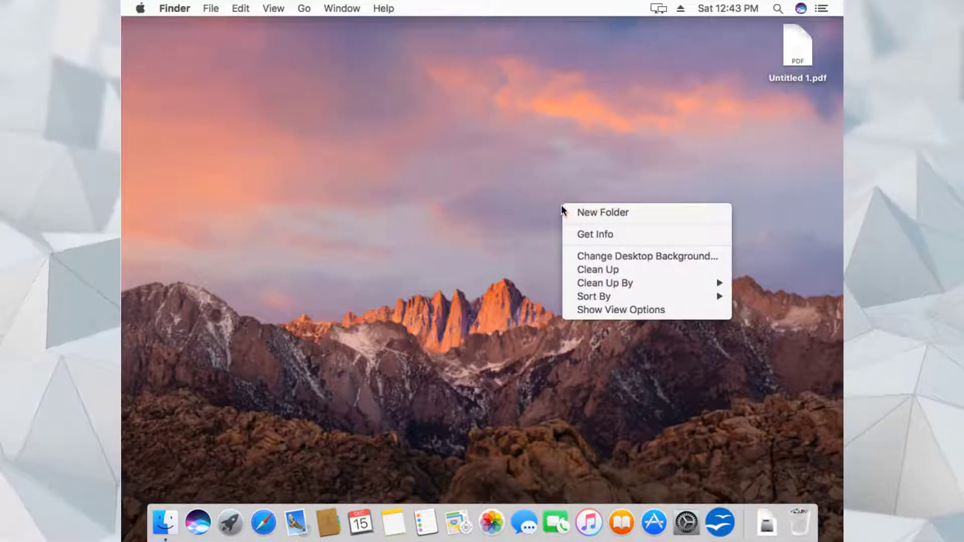
pyautogui.click(590, 213)
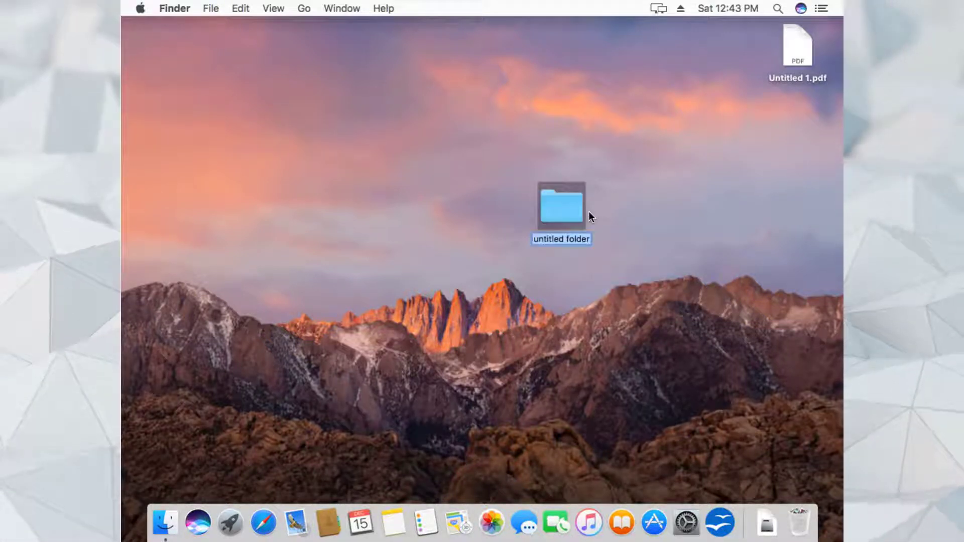
pyautogui.write('Share')
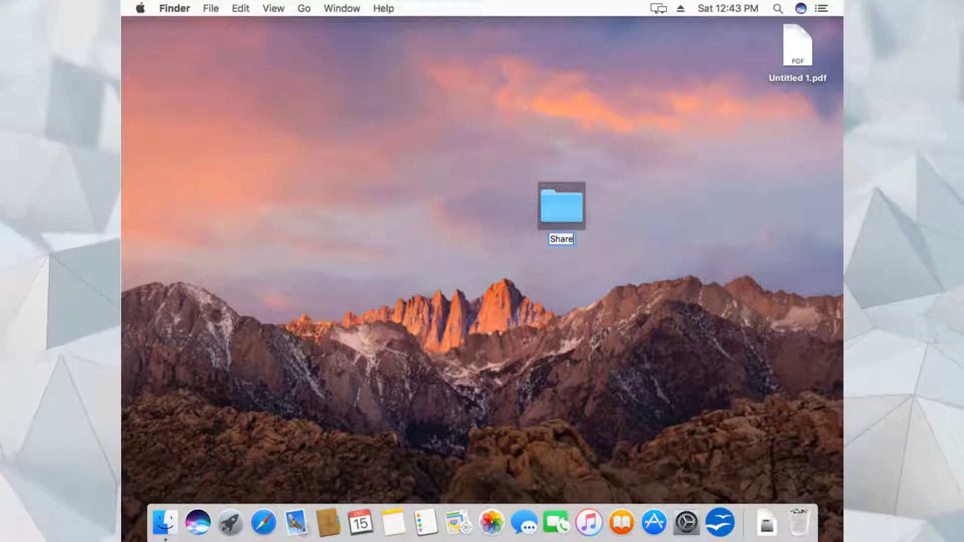
pyautogui.press('Return')
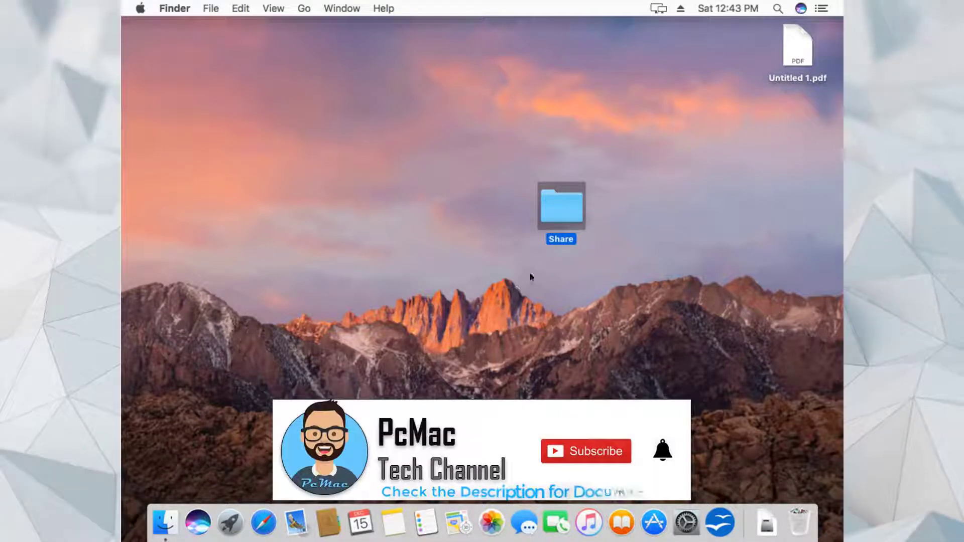
pyautogui.moveTo(565, 230); pyautogui.dragTo(776, 194)
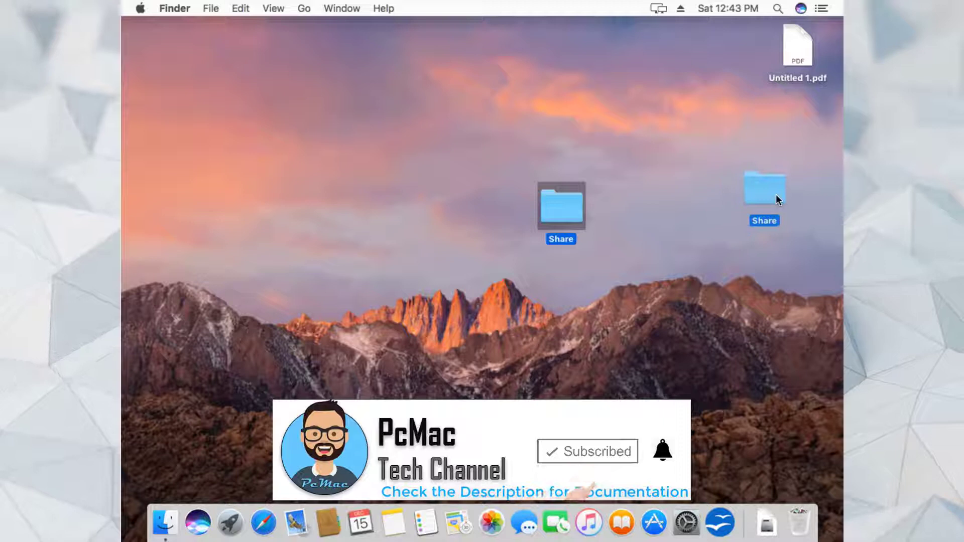
# Step: Drag both .dmg files from Downloads into the Share folder on the desktop
pyautogui.click(304, 8)
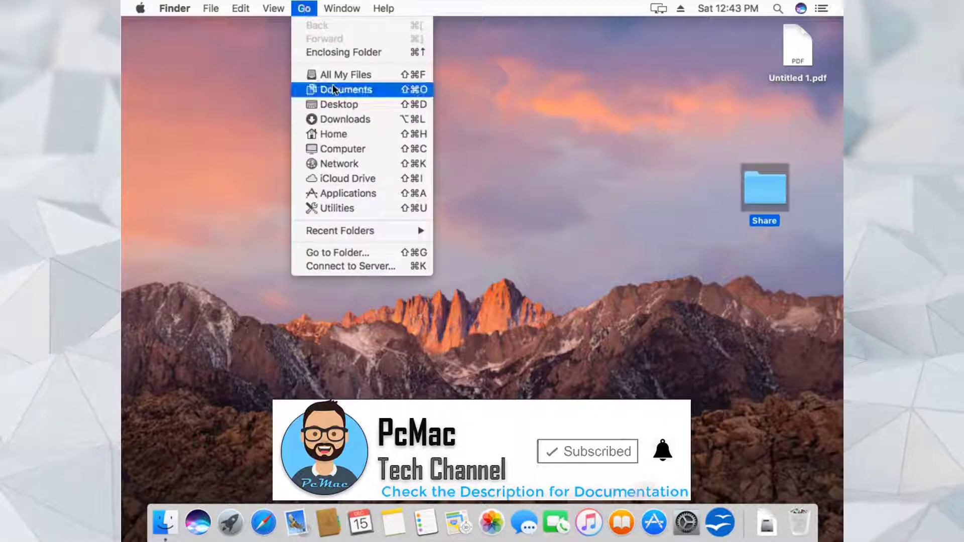
pyautogui.click(358, 120)
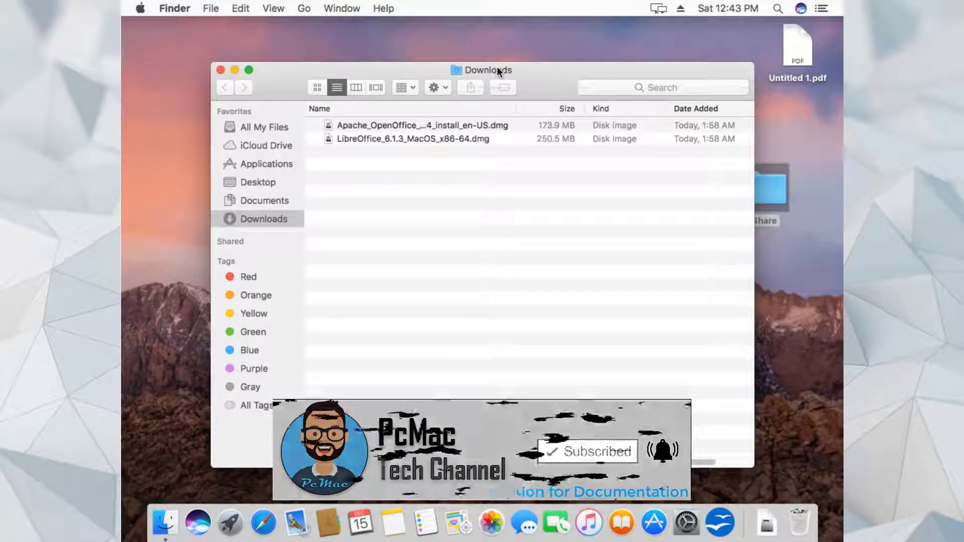
pyautogui.moveTo(499, 70); pyautogui.dragTo(399, 77)
pyautogui.moveTo(370, 182); pyautogui.dragTo(765, 191)
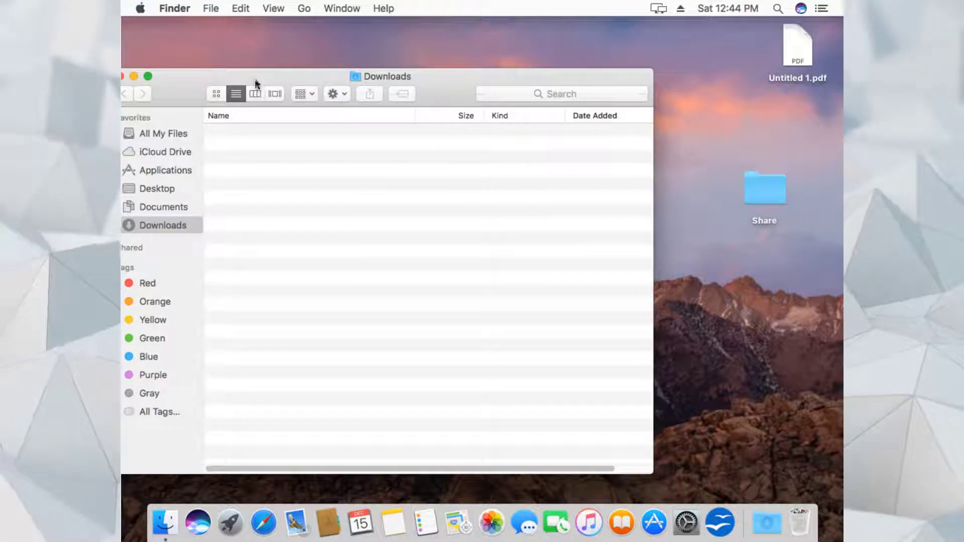
# Step: Close the Downloads window, then open Share to check its contents and close it
pyautogui.moveTo(255, 88); pyautogui.dragTo(355, 86)
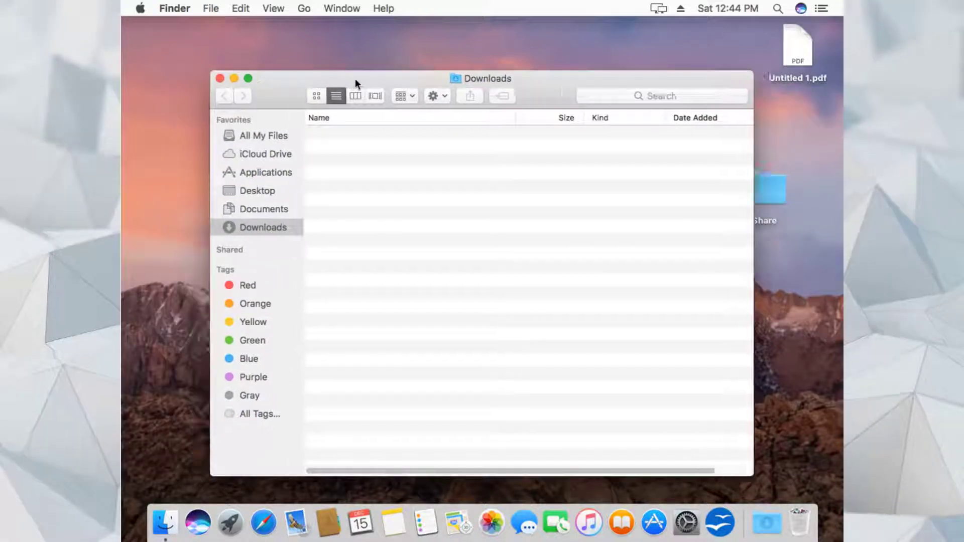
pyautogui.click(223, 79)
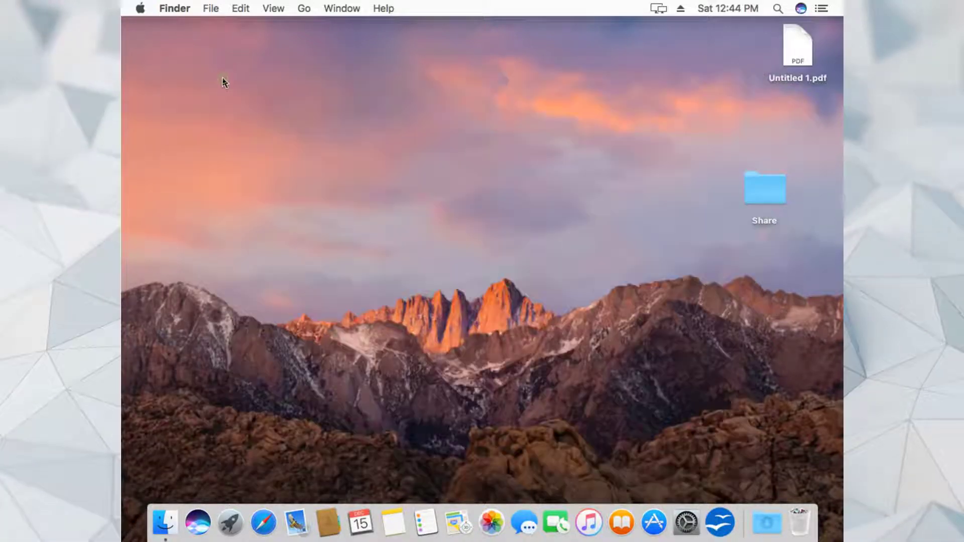
pyautogui.doubleClick(760, 198)
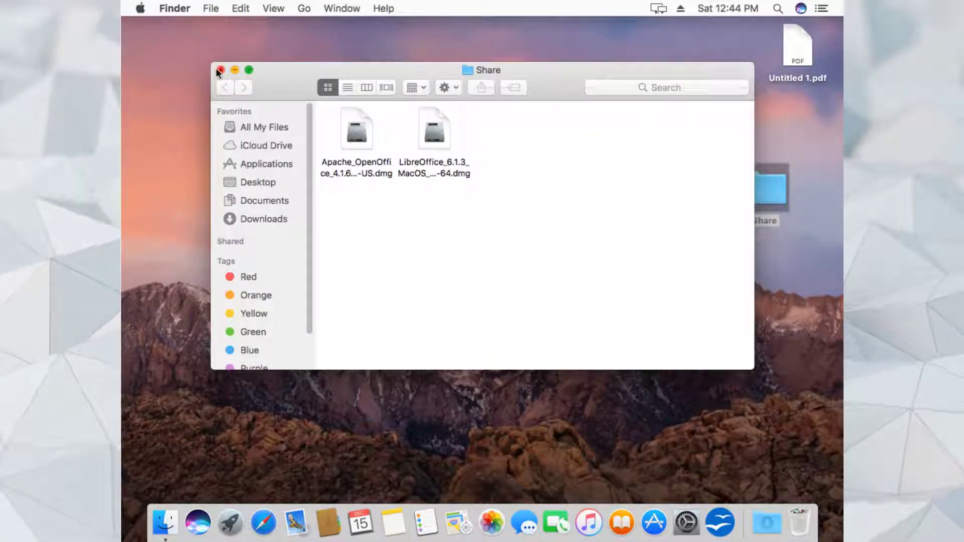
pyautogui.click(220, 70)
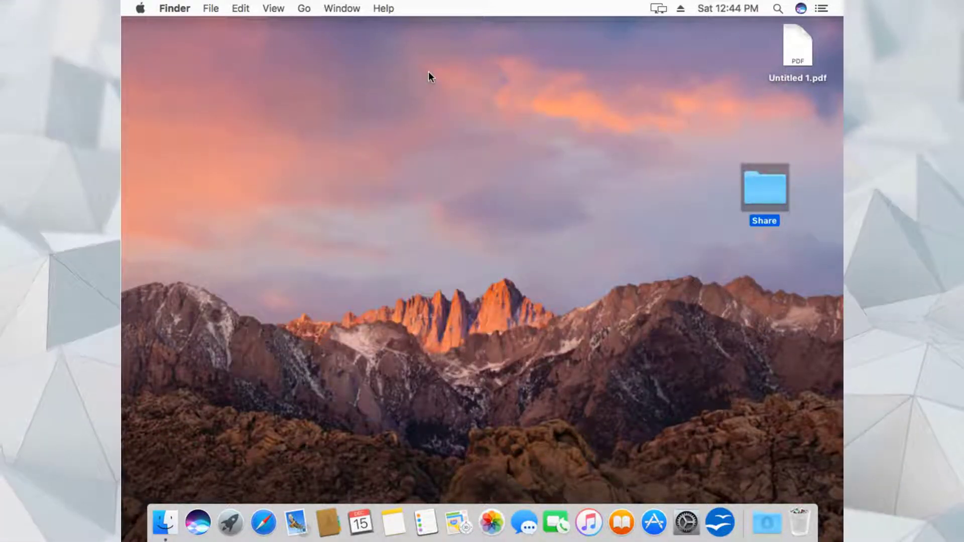
# Step: Open System Preferences from the Apple menu and go to the Sharing pane
pyautogui.click(141, 10)
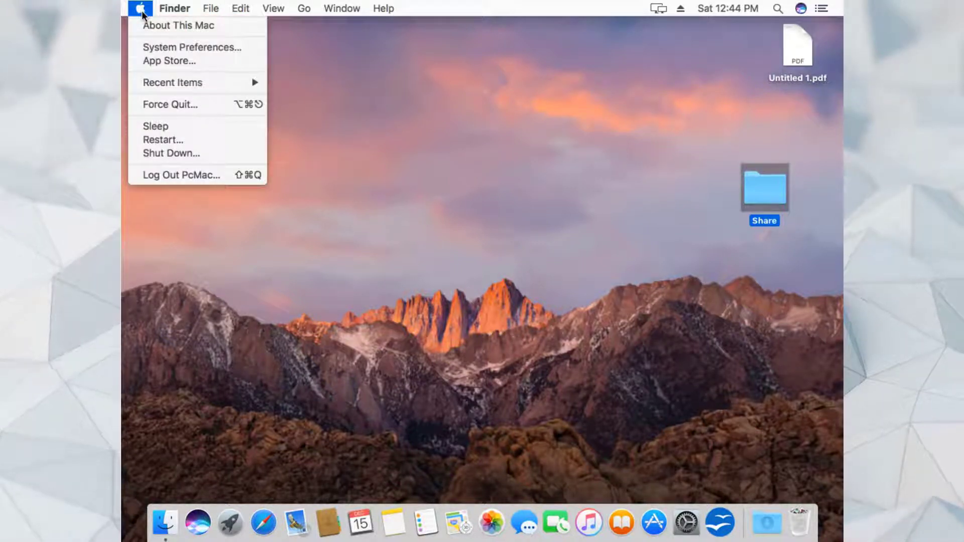
pyautogui.click(149, 47)
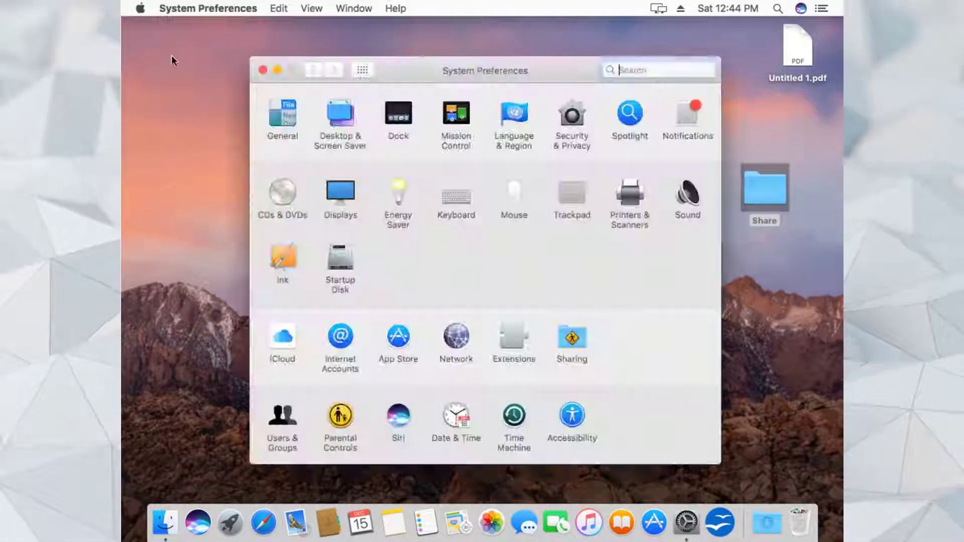
pyautogui.click(579, 346)
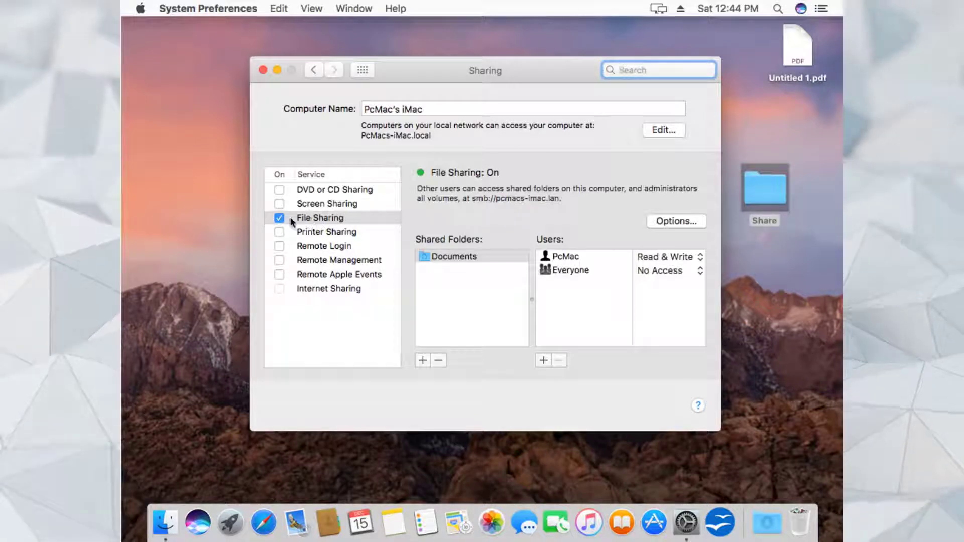
# Step: Change Everyone's permission on the shared Documents folder from No Access to Read & Write
pyautogui.click(462, 258)
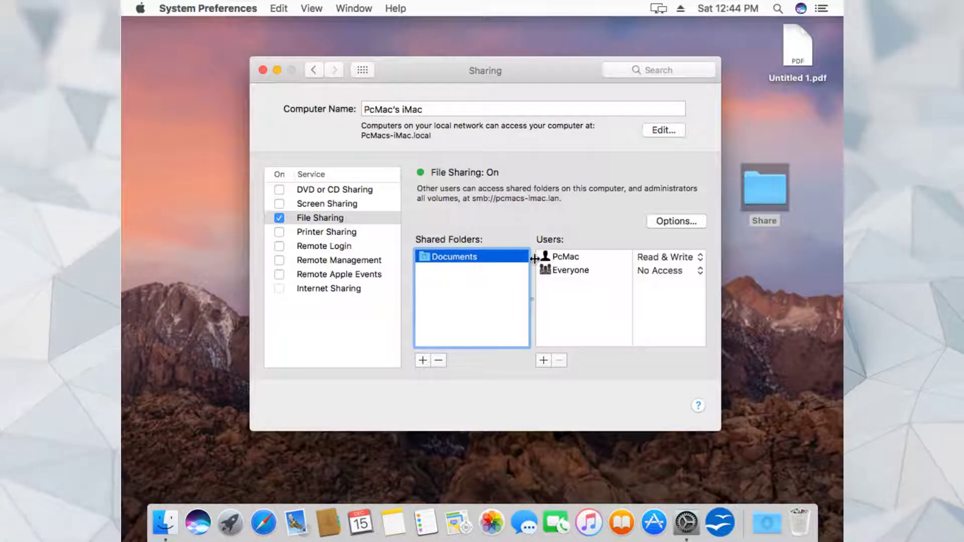
pyautogui.click(575, 255)
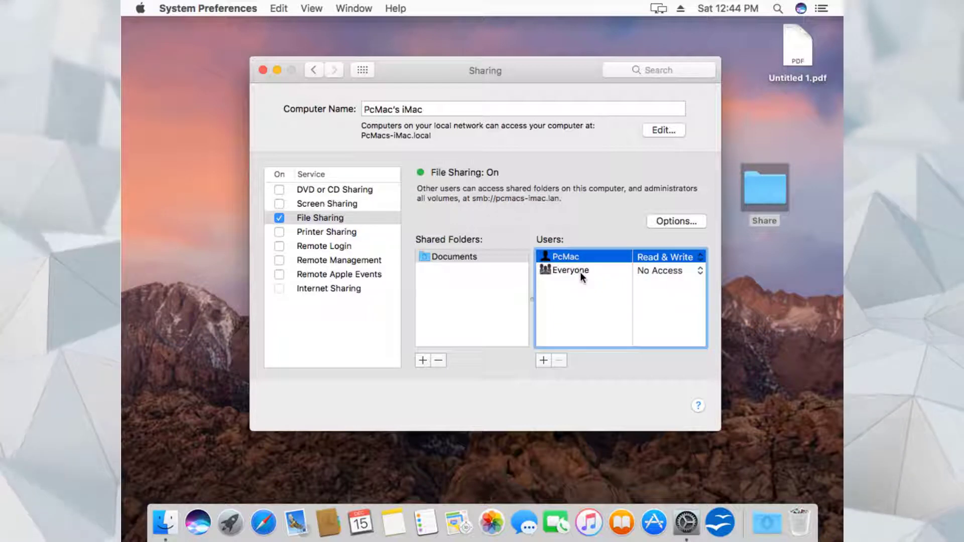
pyautogui.click(580, 271)
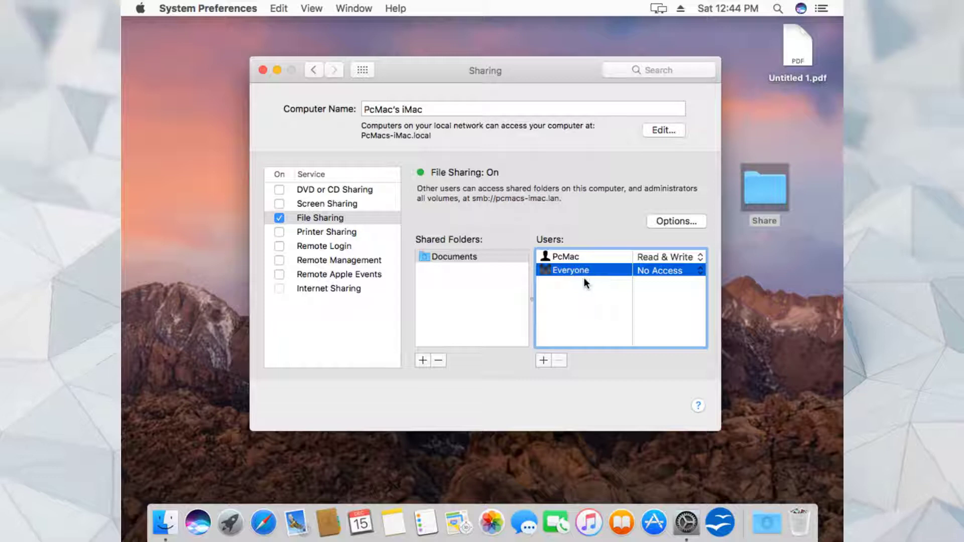
pyautogui.click(700, 270)
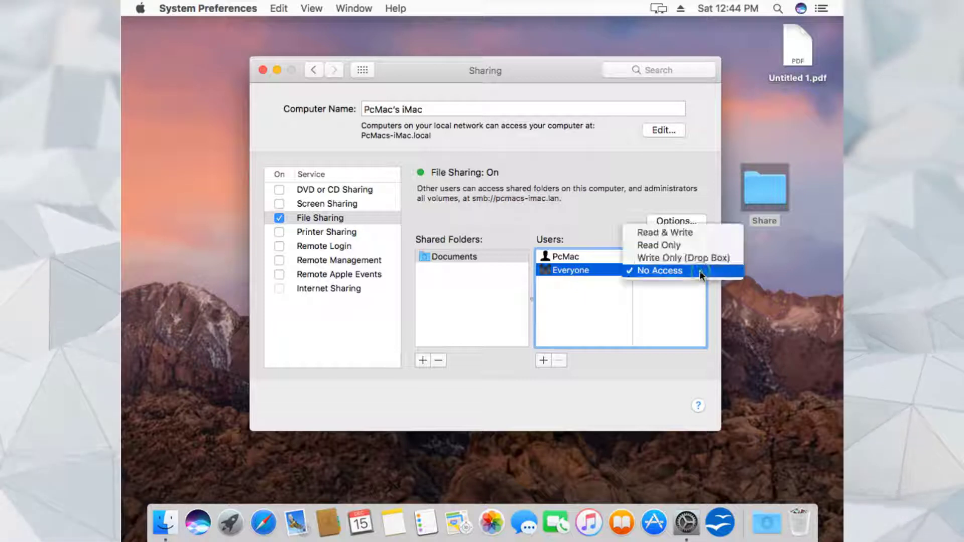
pyautogui.click(663, 235)
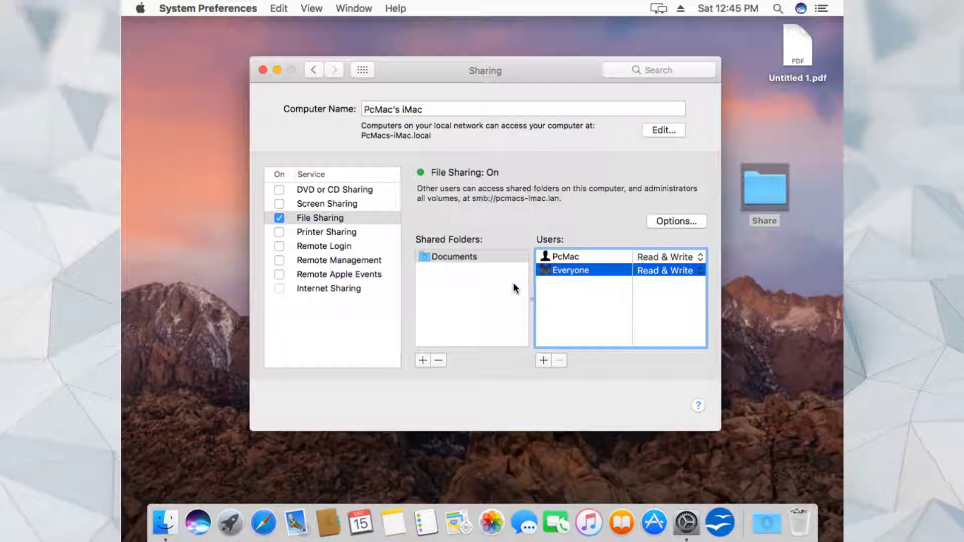
# Step: Go back to Show All and open Network to see the Mac's IP 192.168.1.91
pyautogui.click(314, 75)
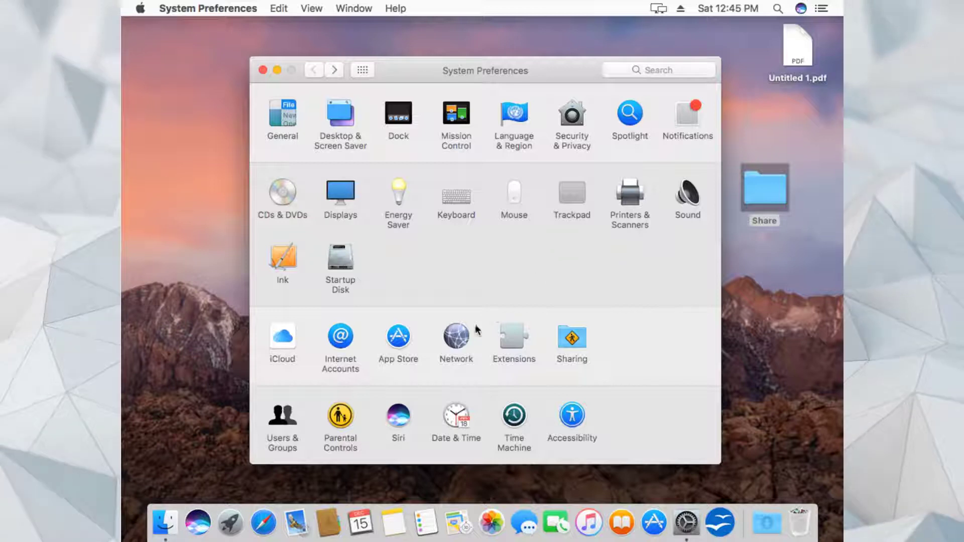
pyautogui.click(462, 332)
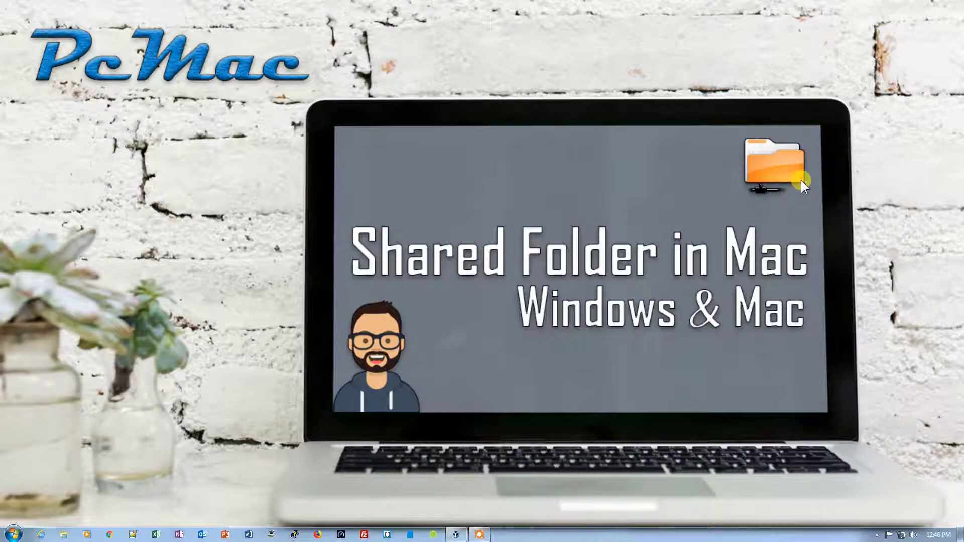
# Step: Open the Windows Run dialog and enter \\192.168.1.91 in the Open field
pyautogui.press('super+r')
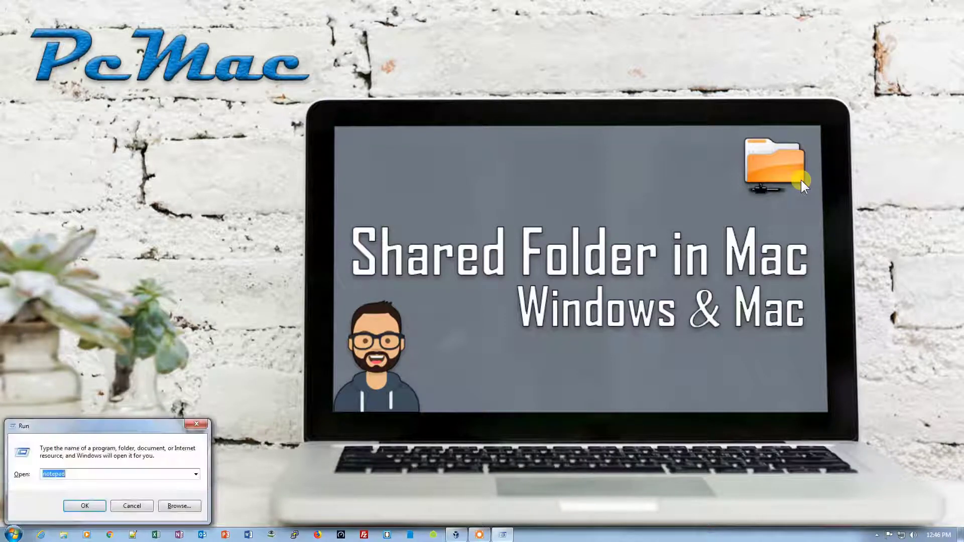
pyautogui.write('\\\\')
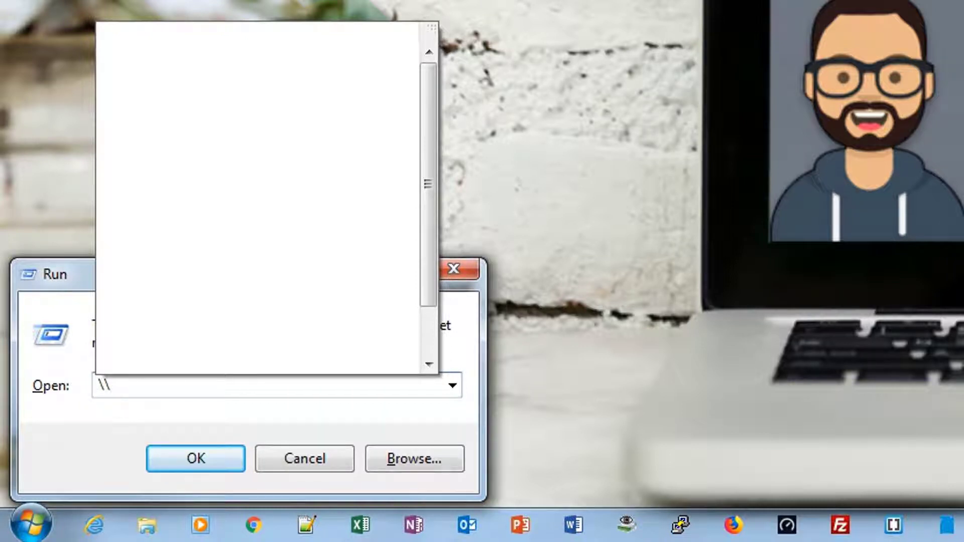
pyautogui.write('192.')
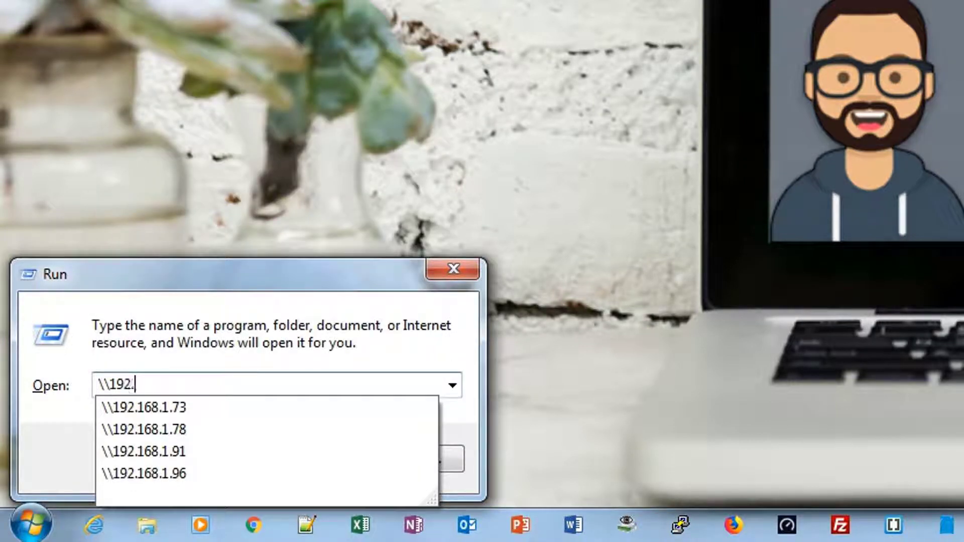
pyautogui.write('168.1.91')
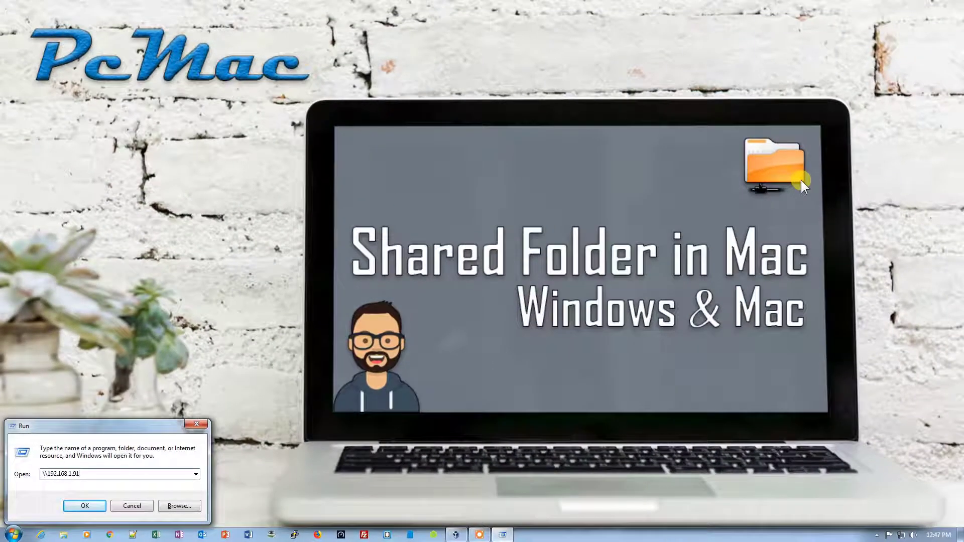
# Step: Open \\192.168.1.91 in Explorer and browse the Documents and Mac shares, including Users > pcmac
pyautogui.press('Return')
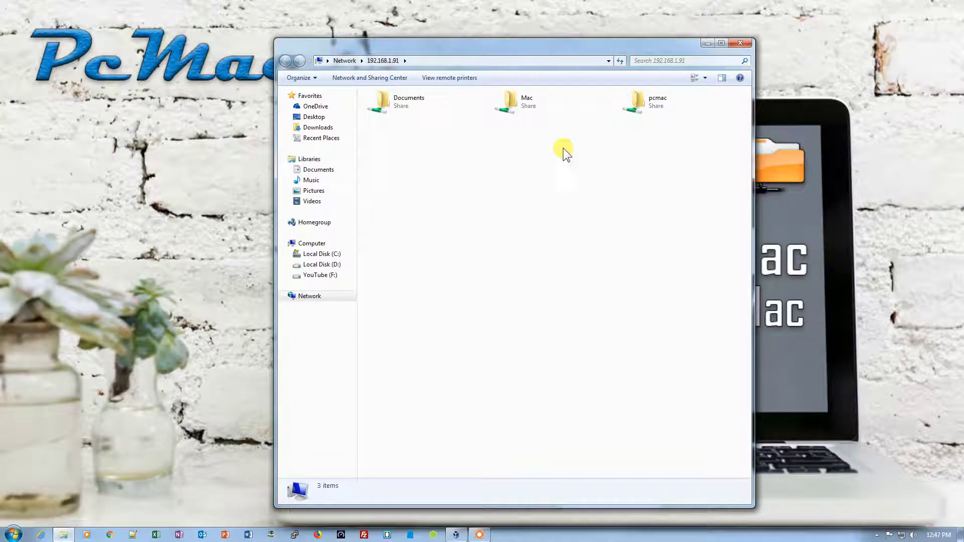
pyautogui.doubleClick(425, 111)
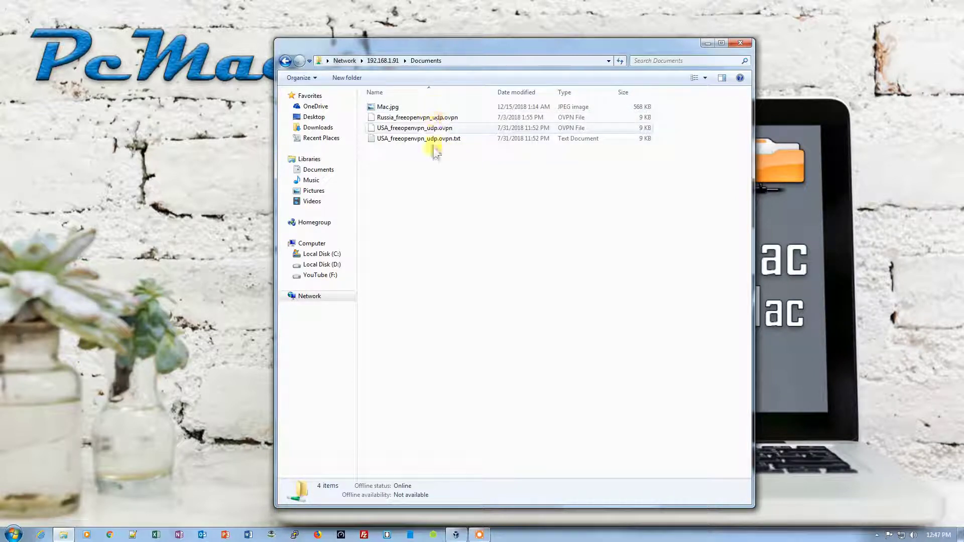
pyautogui.click(286, 61)
pyautogui.doubleClick(518, 106)
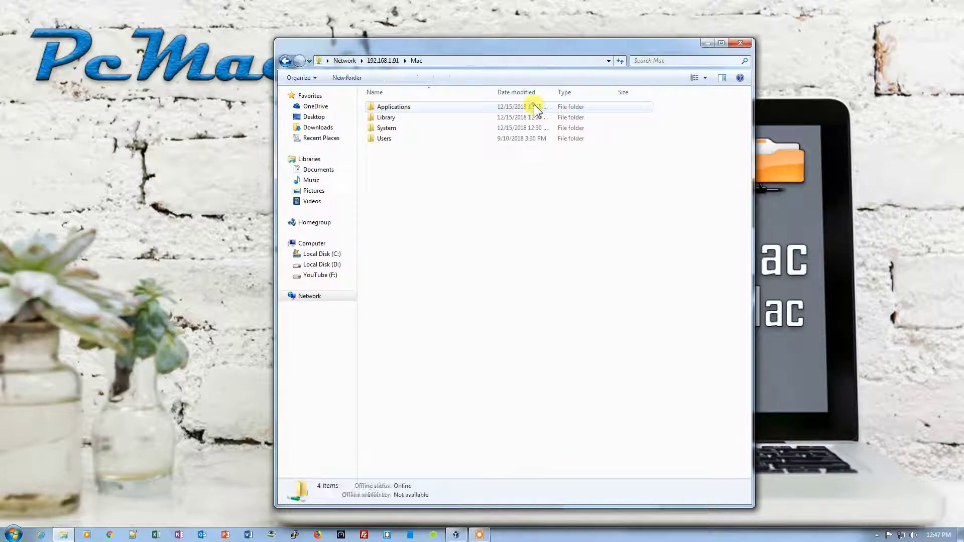
pyautogui.hotkey('alt', 'Left')
pyautogui.doubleClick(527, 100)
pyautogui.doubleClick(384, 139)
pyautogui.doubleClick(397, 107)
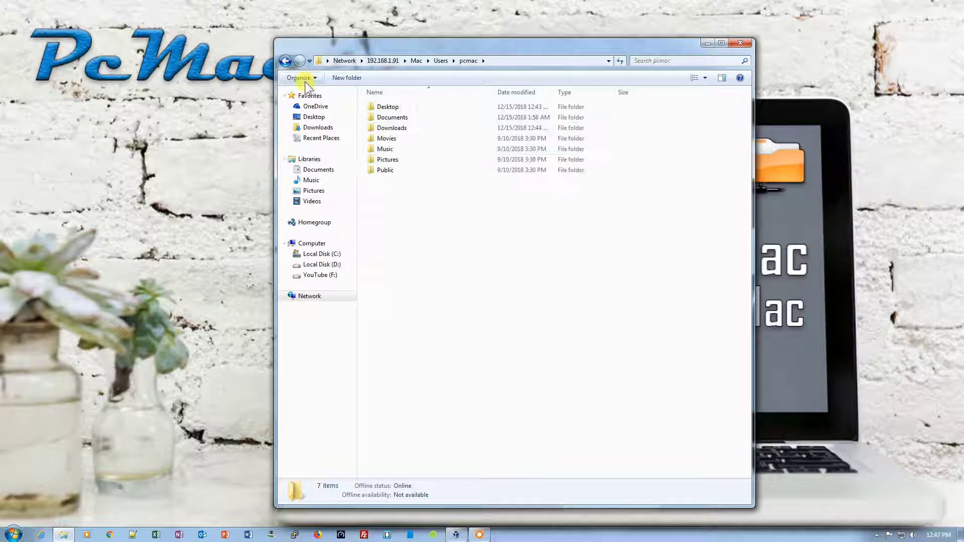
pyautogui.click(286, 61)
pyautogui.click(285, 60)
pyautogui.click(285, 61)
# Step: Open pcmac > Desktop > Share to view the two .dmg files, then return to the share list
pyautogui.doubleClick(674, 104)
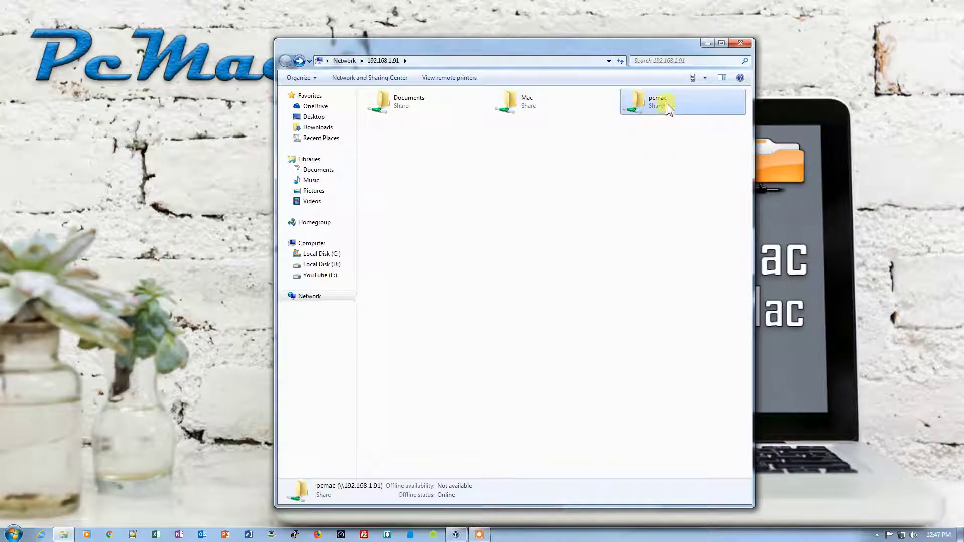
pyautogui.doubleClick(397, 107)
pyautogui.doubleClick(401, 107)
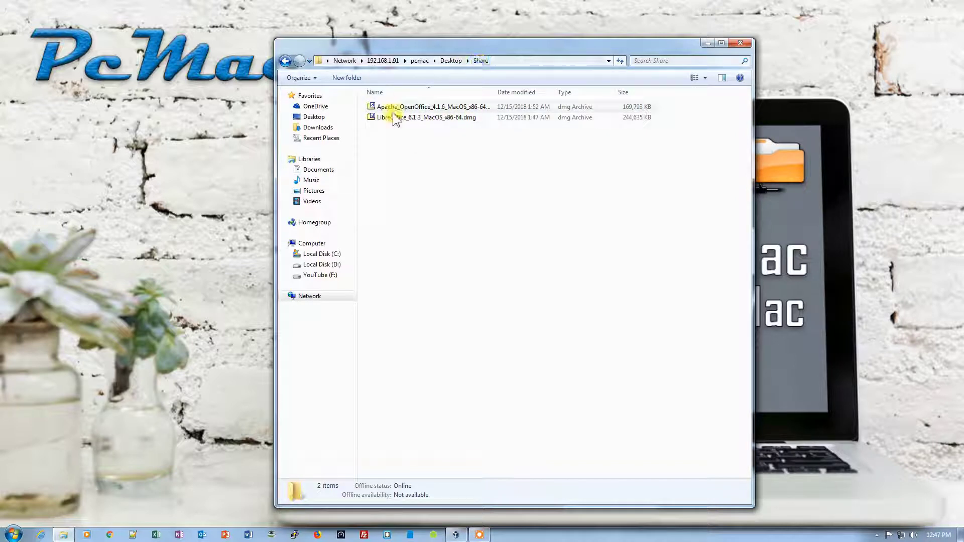
pyautogui.click(288, 61)
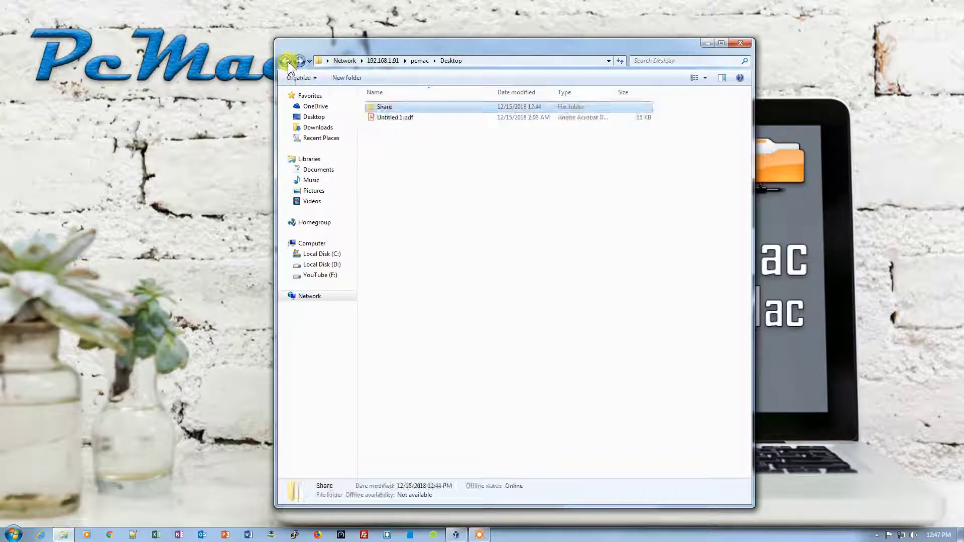
pyautogui.click(288, 62)
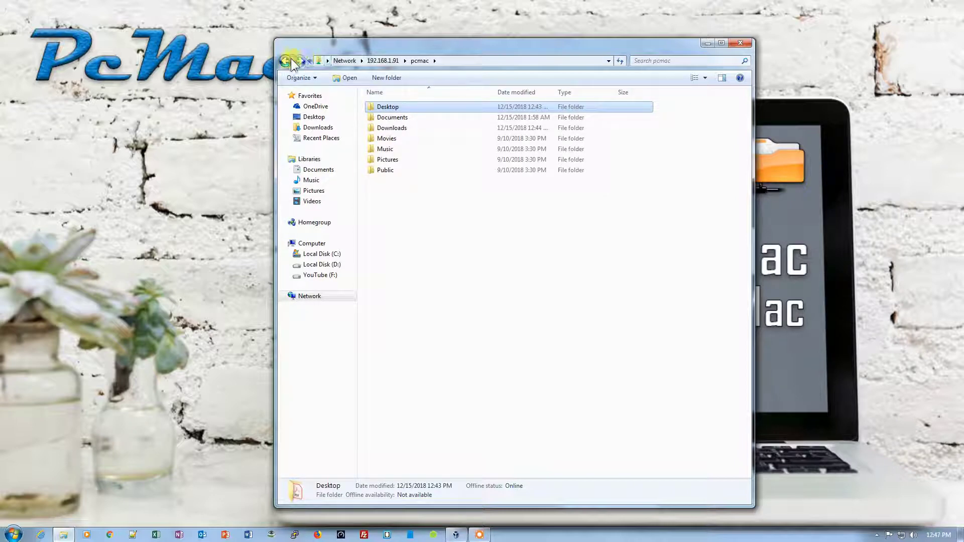
pyautogui.click(290, 59)
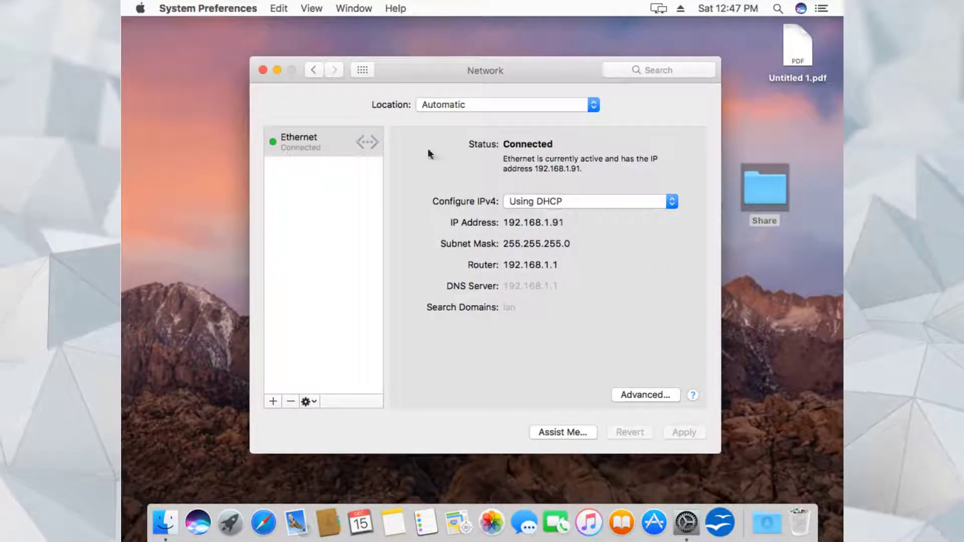
# Step: Return to the Sharing pane and add Desktop > Share to the Shared Folders list
pyautogui.click(321, 72)
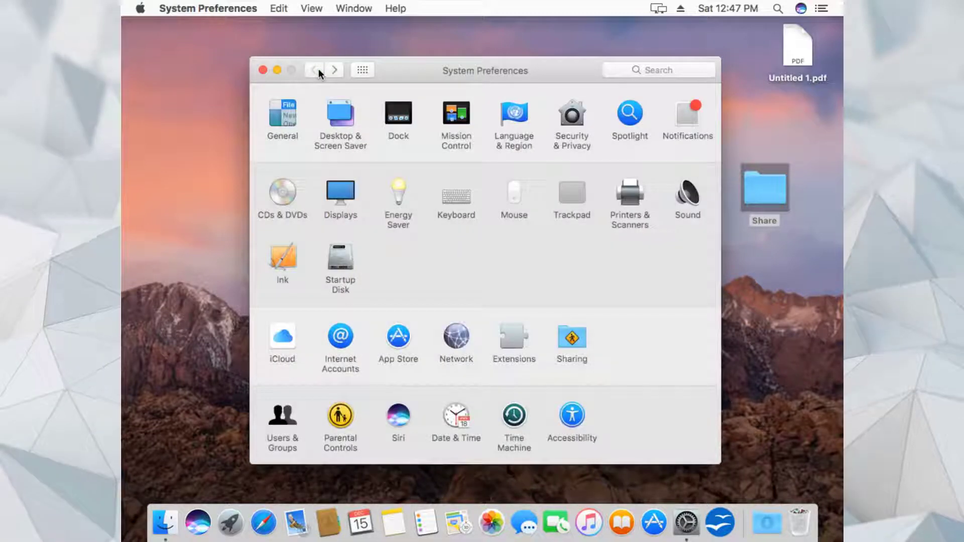
pyautogui.click(576, 341)
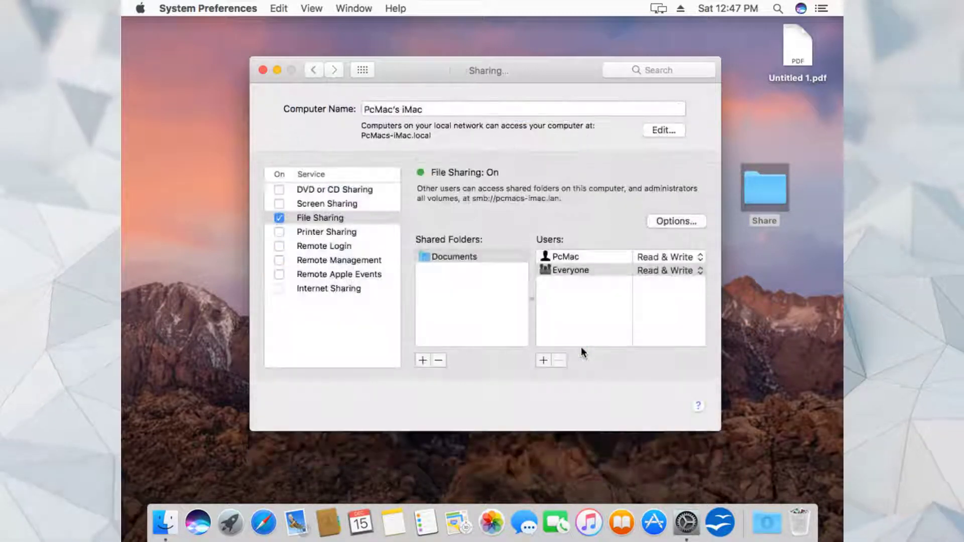
pyautogui.click(422, 360)
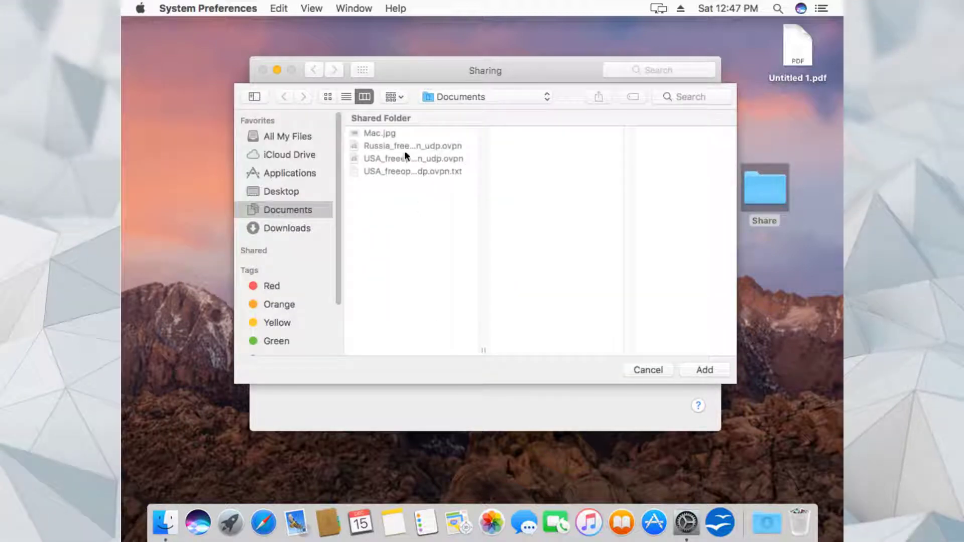
pyautogui.click(293, 190)
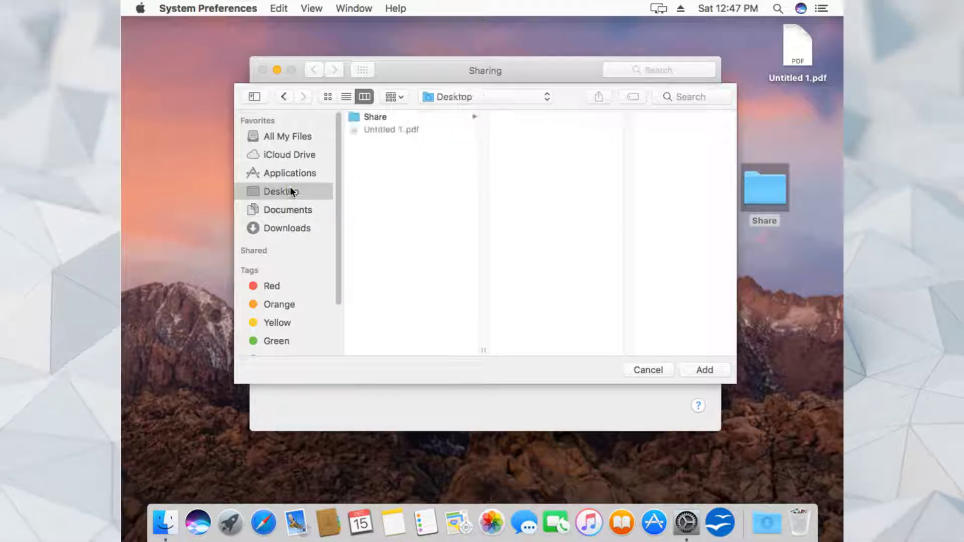
pyautogui.click(382, 119)
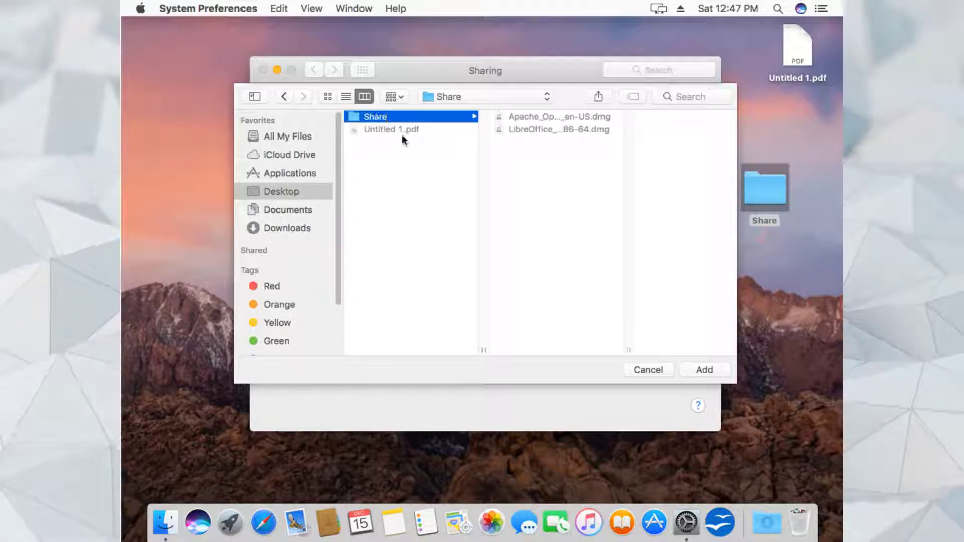
pyautogui.click(705, 370)
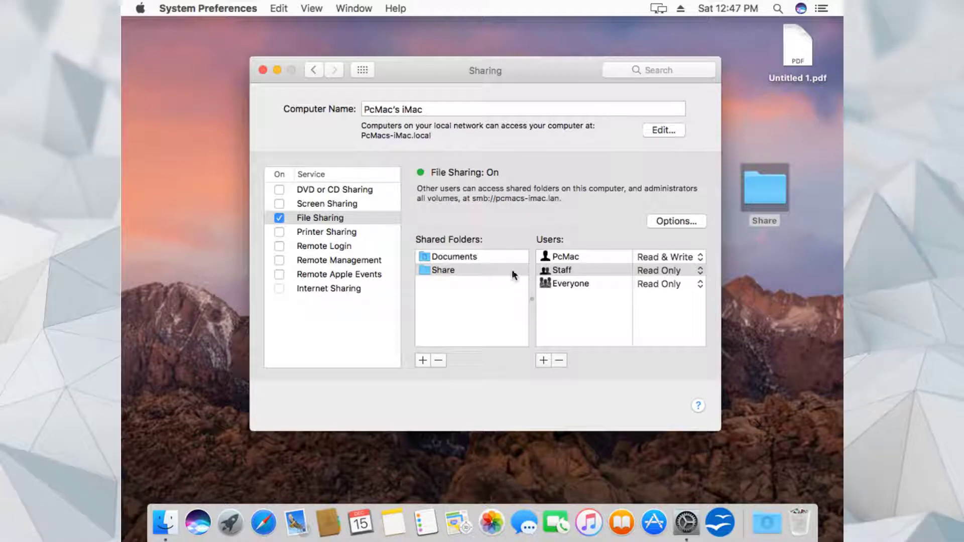
# Step: Change Everyone's permission on the Share folder to No Access
pyautogui.click(572, 285)
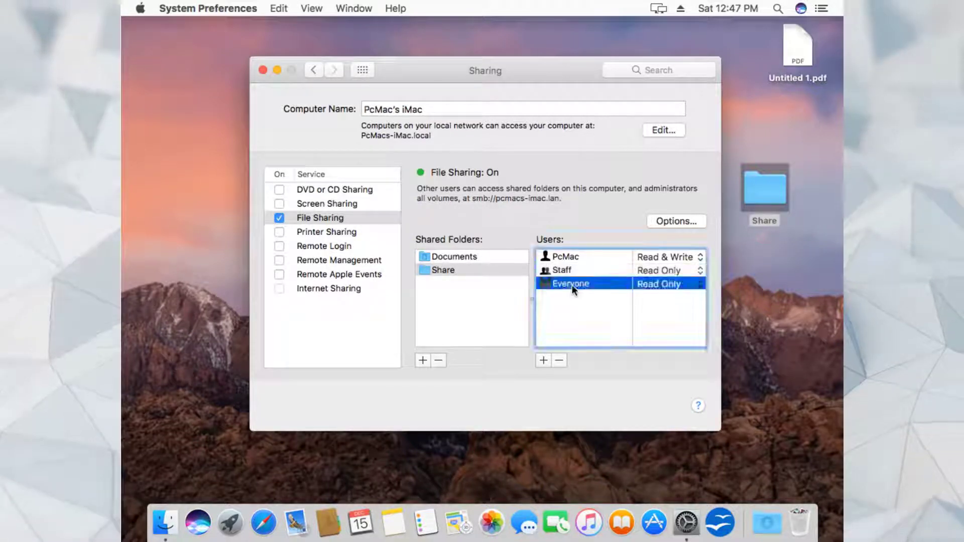
pyautogui.click(702, 286)
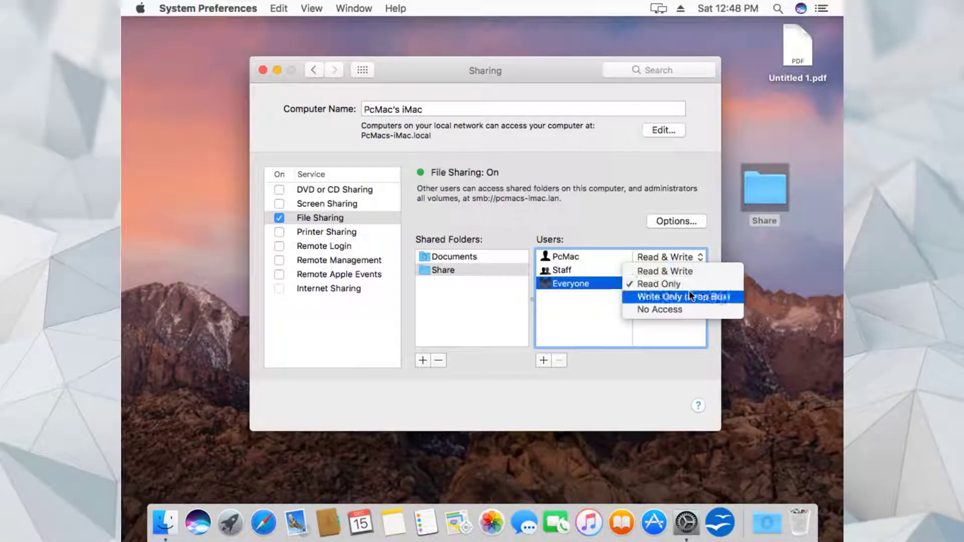
pyautogui.click(682, 309)
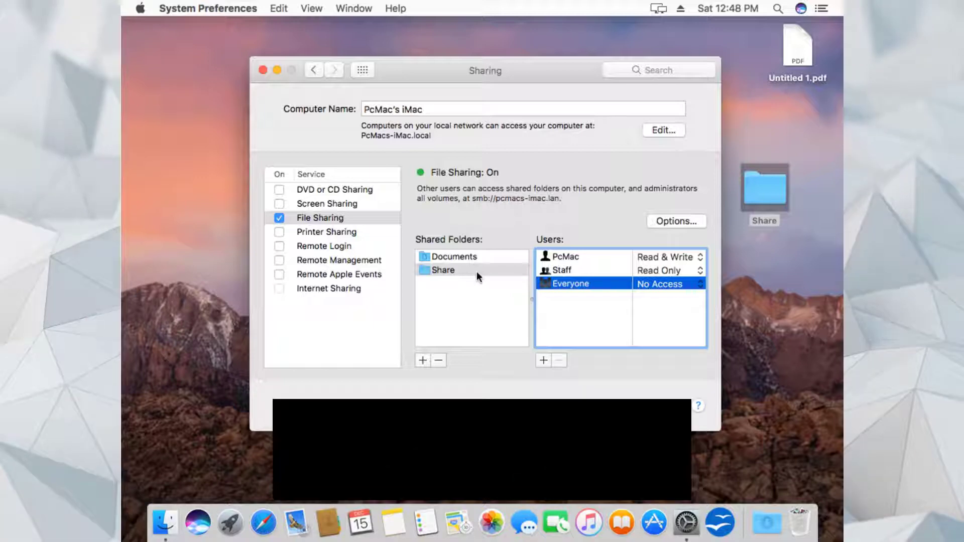
pyautogui.click(676, 222)
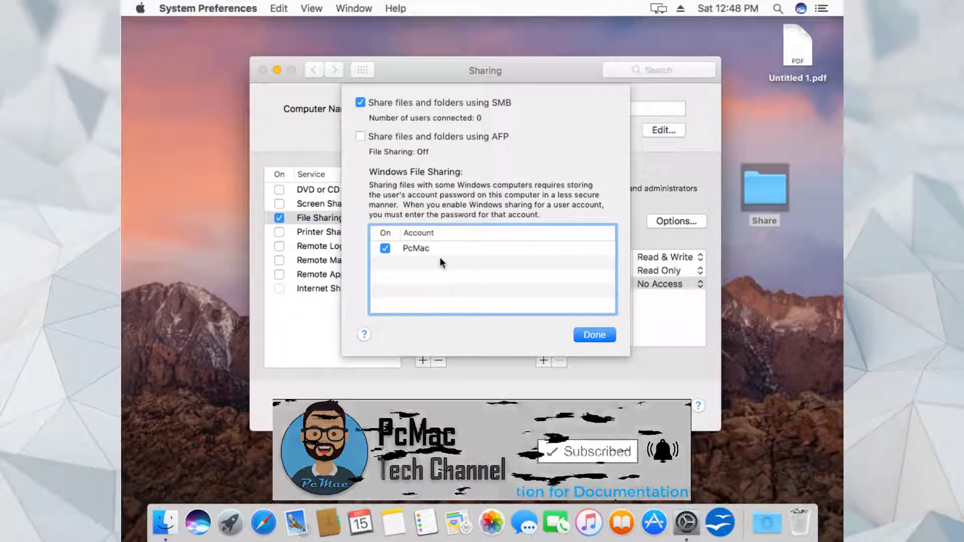
pyautogui.click(596, 335)
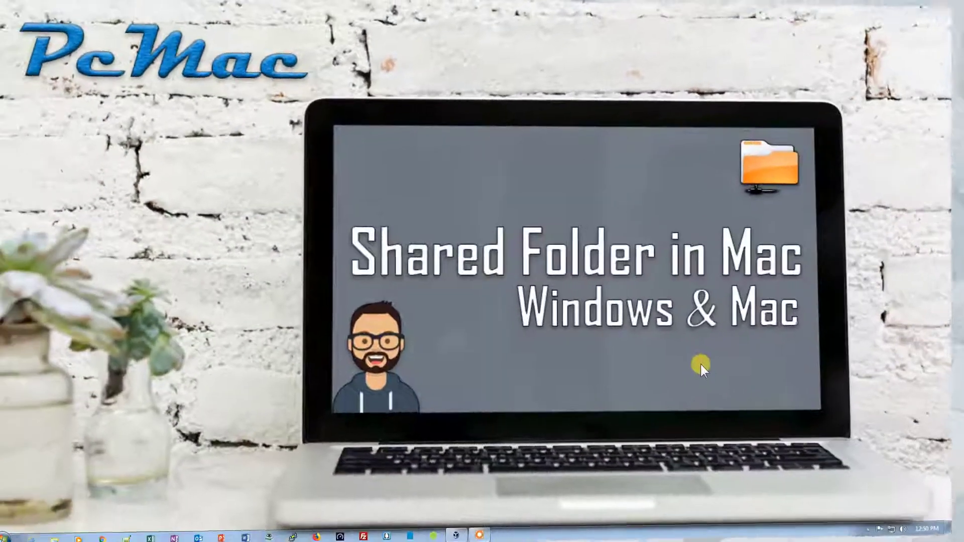
# Step: Run \\192.168.1.91 on Windows, open the Share folder to see its files, then go back
pyautogui.press('super+r')
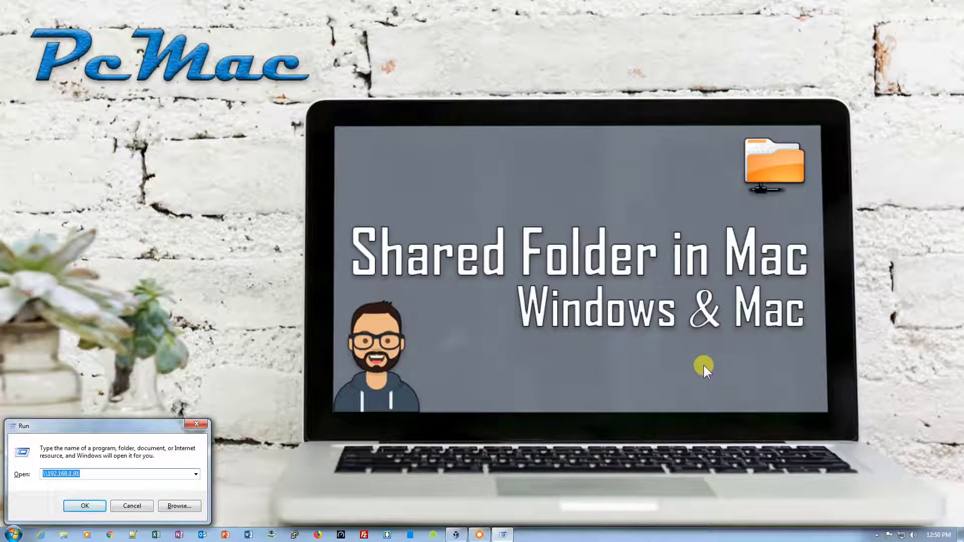
pyautogui.press('Return')
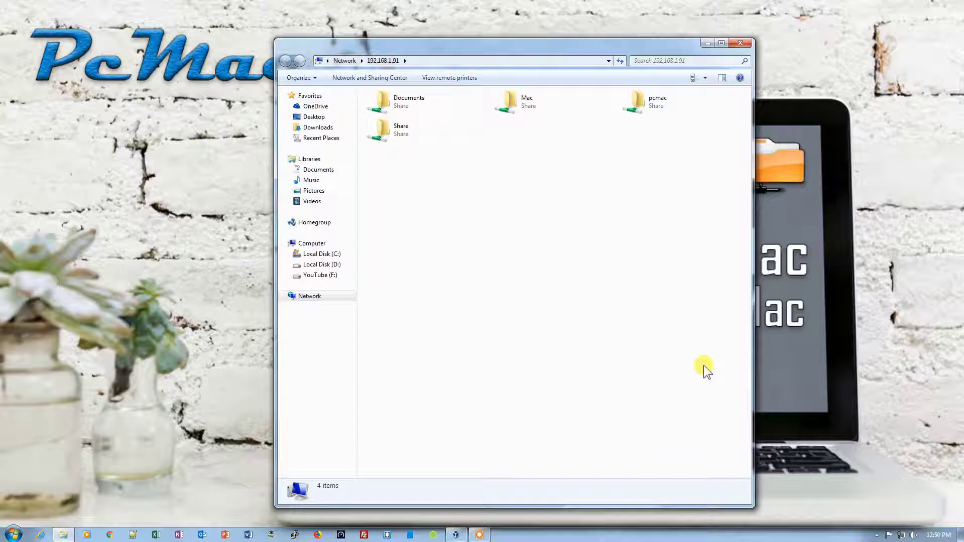
pyautogui.doubleClick(411, 127)
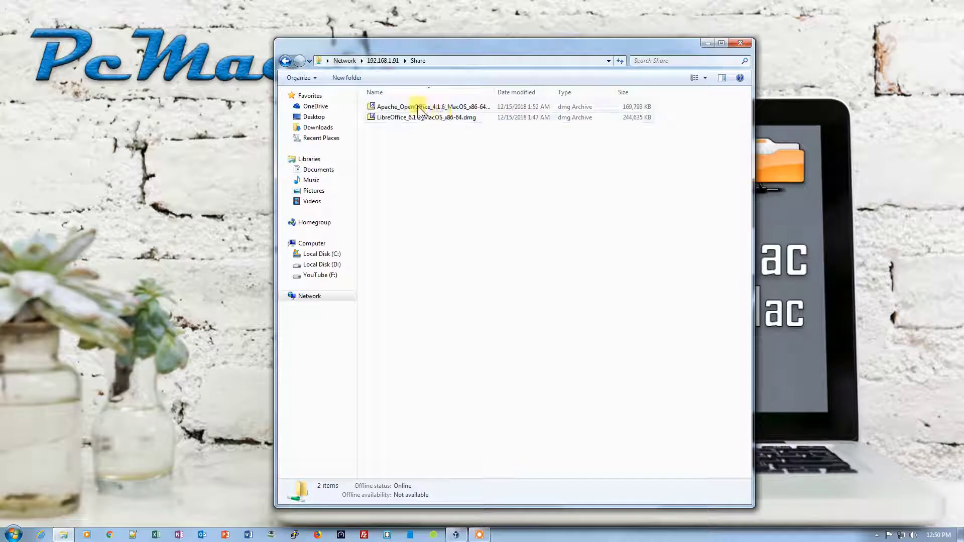
pyautogui.click(294, 63)
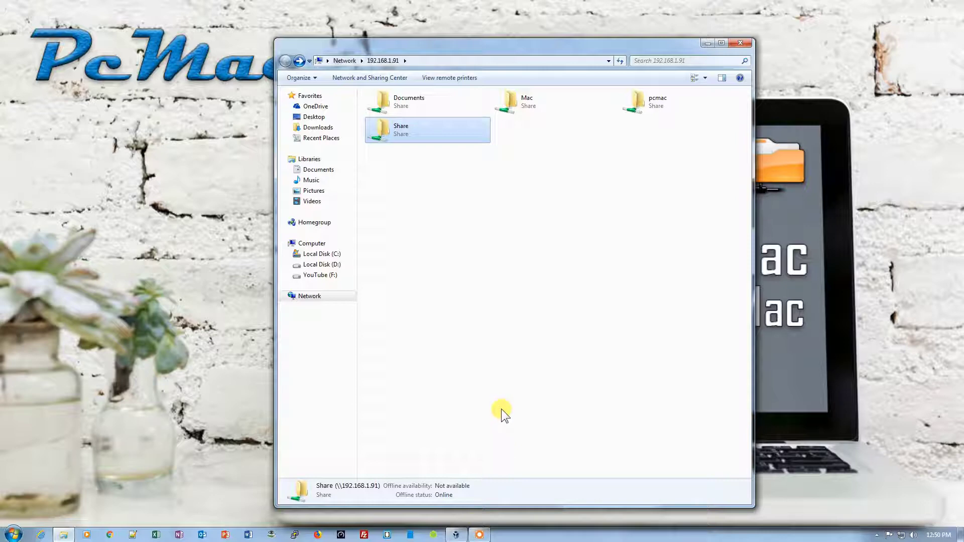
pyautogui.click(479, 535)
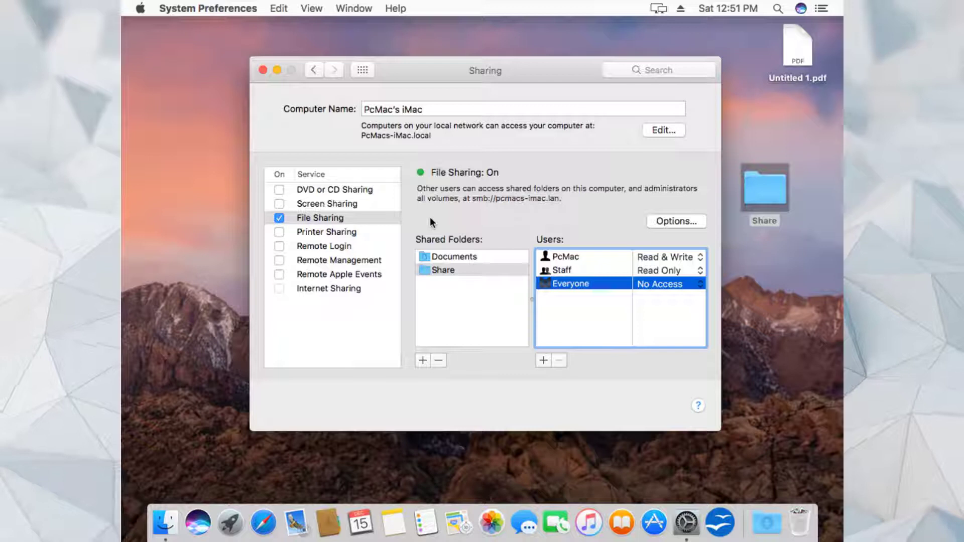
# Step: Close Sharing preferences and open pcmac_computer from Finder's Network list, which reports Connection Failed
pyautogui.click(264, 70)
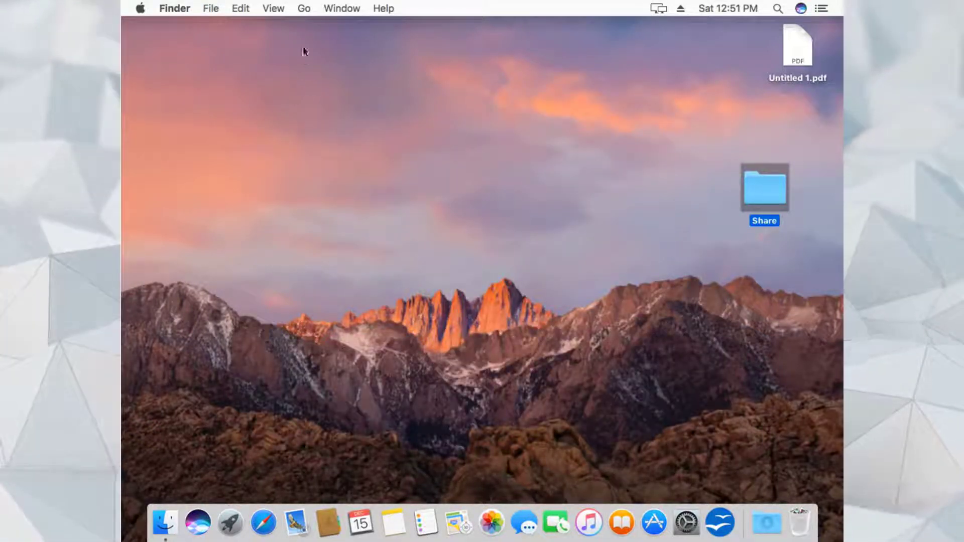
pyautogui.click(305, 8)
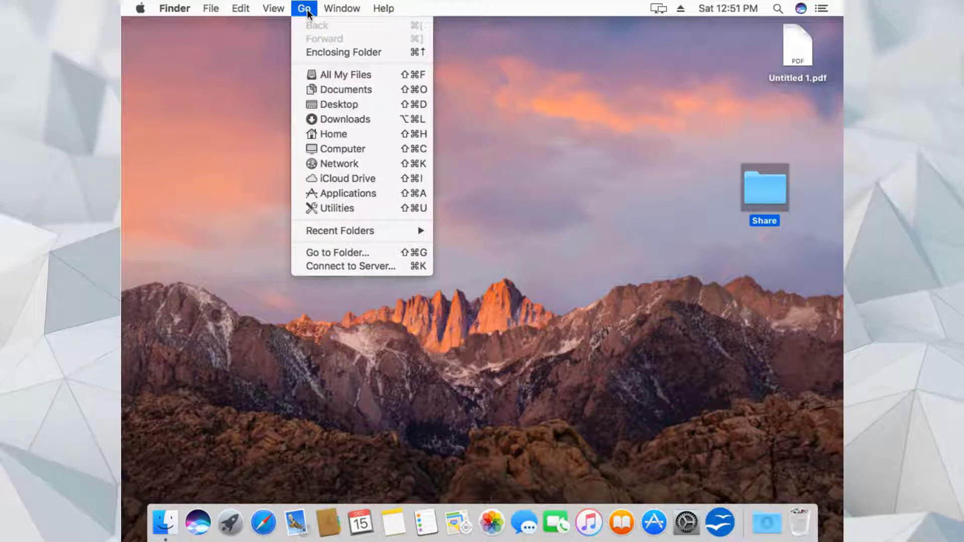
pyautogui.click(336, 163)
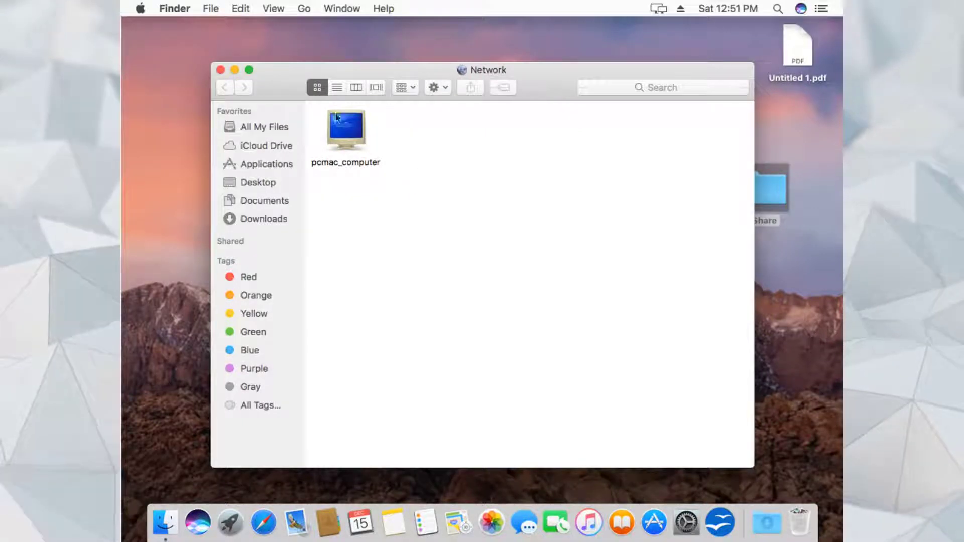
pyautogui.doubleClick(355, 144)
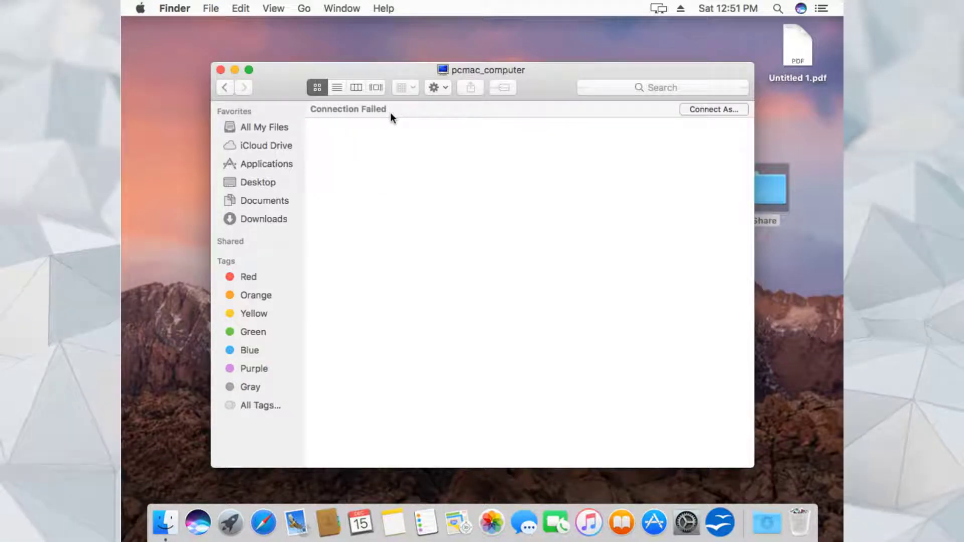
# Step: Connect to pcmac_computer as Registered User with the Windows account password
pyautogui.click(705, 110)
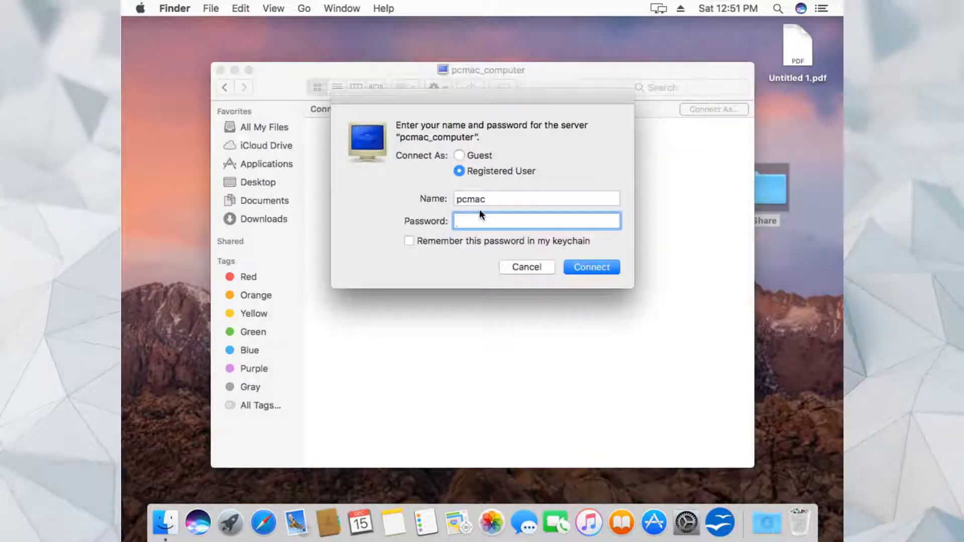
pyautogui.write('••')
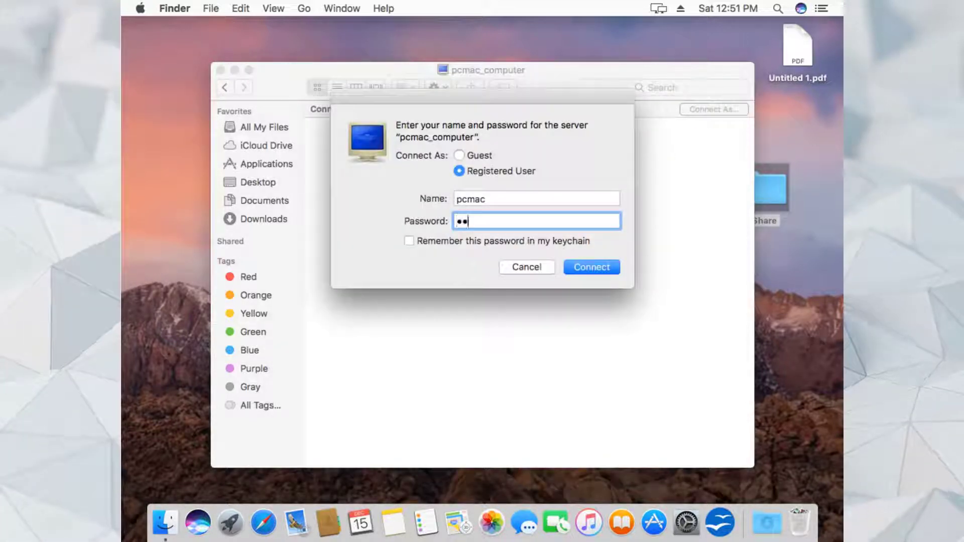
pyautogui.write('•••••••')
pyautogui.click(581, 269)
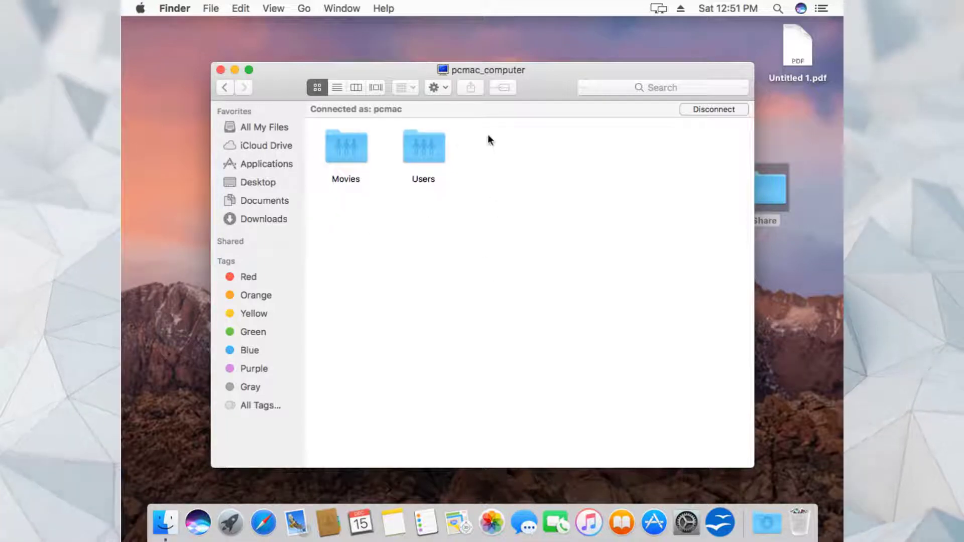
# Step: Browse the Movies share, return to the share list, and close the pcmac_computer window
pyautogui.doubleClick(354, 153)
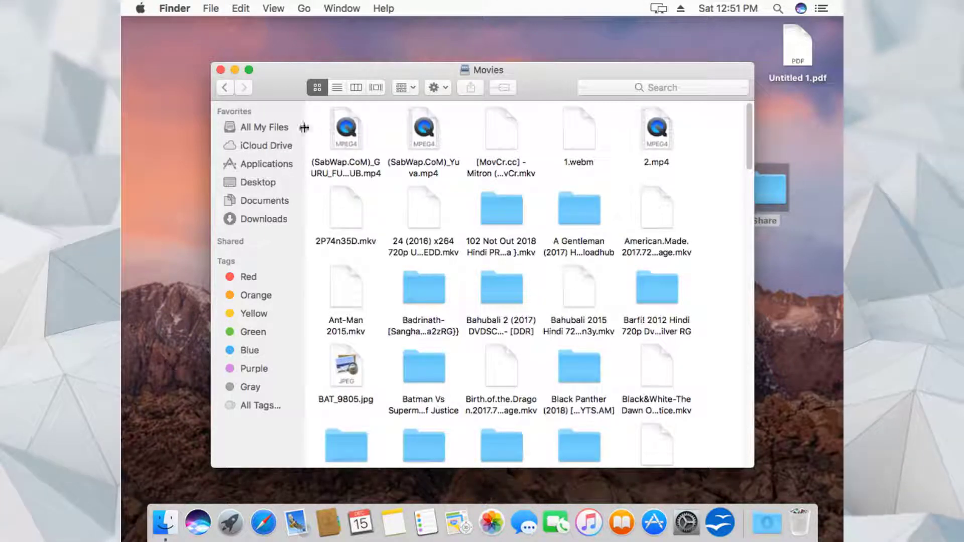
pyautogui.click(227, 88)
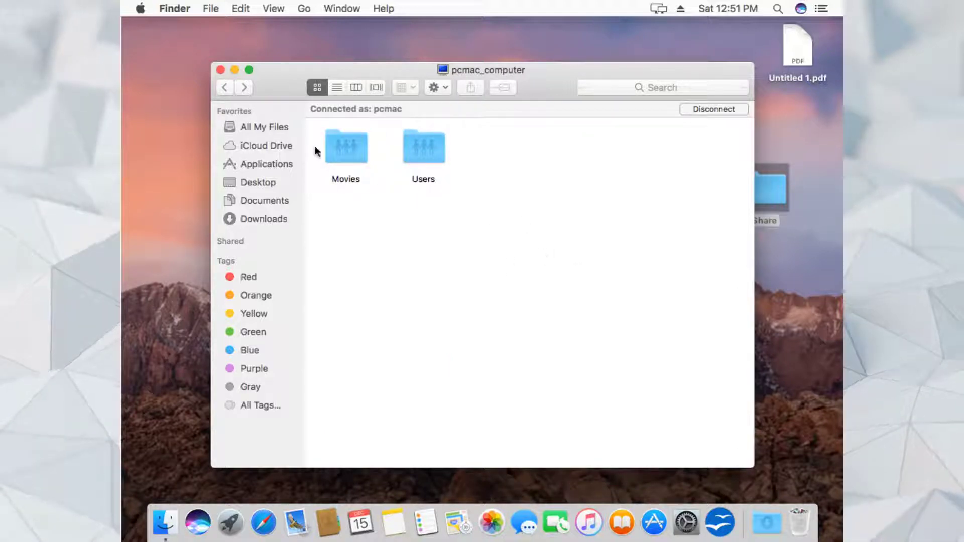
pyautogui.click(220, 70)
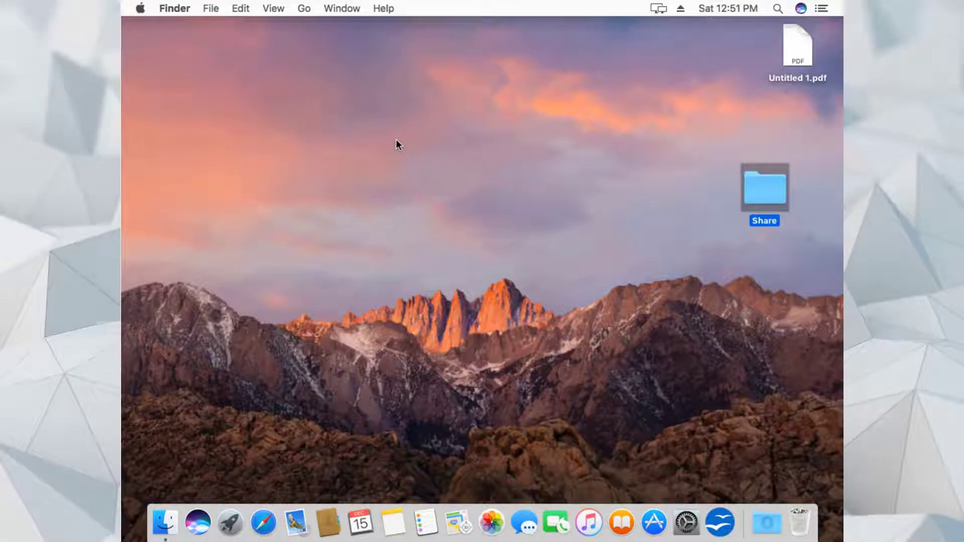